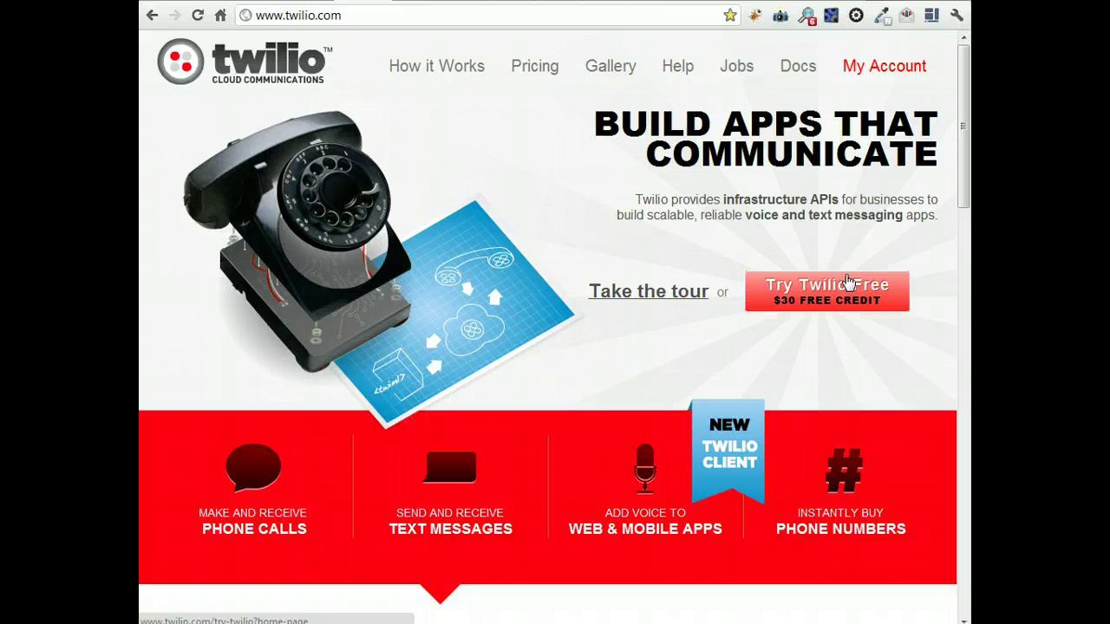
# Open the demo site's WordPress admin dashboard at qrleadmachine.com/demo/wp-admin/index.php.
pyautogui.hotkey('ctrl', 'l')
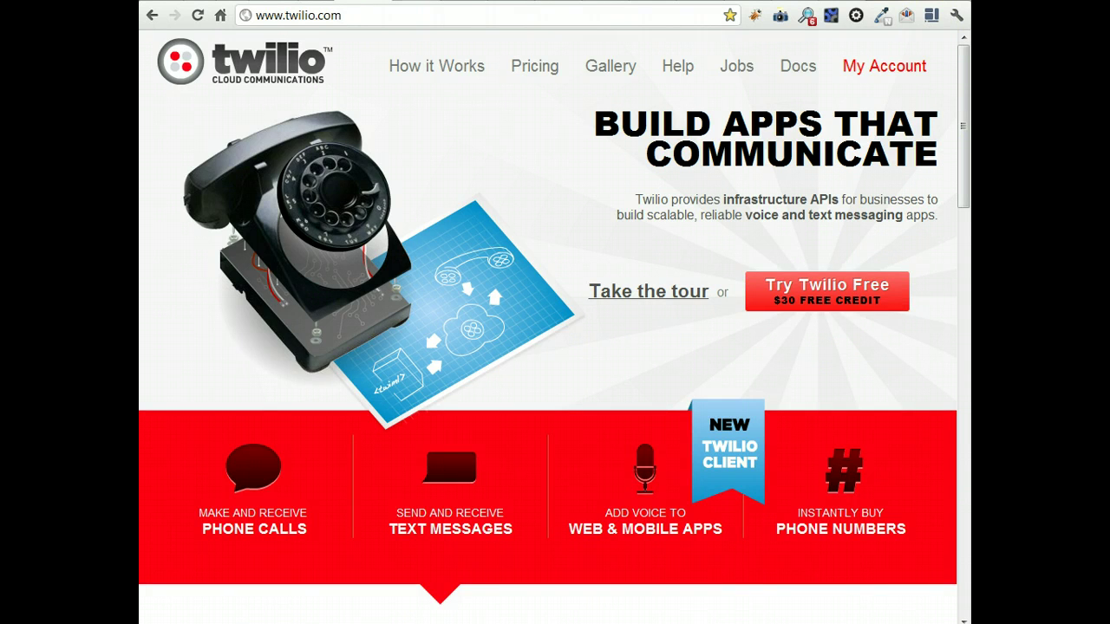
pyautogui.write('qrleadmachine.com/demo/wp-admin/index.php')
pyautogui.press('Return')
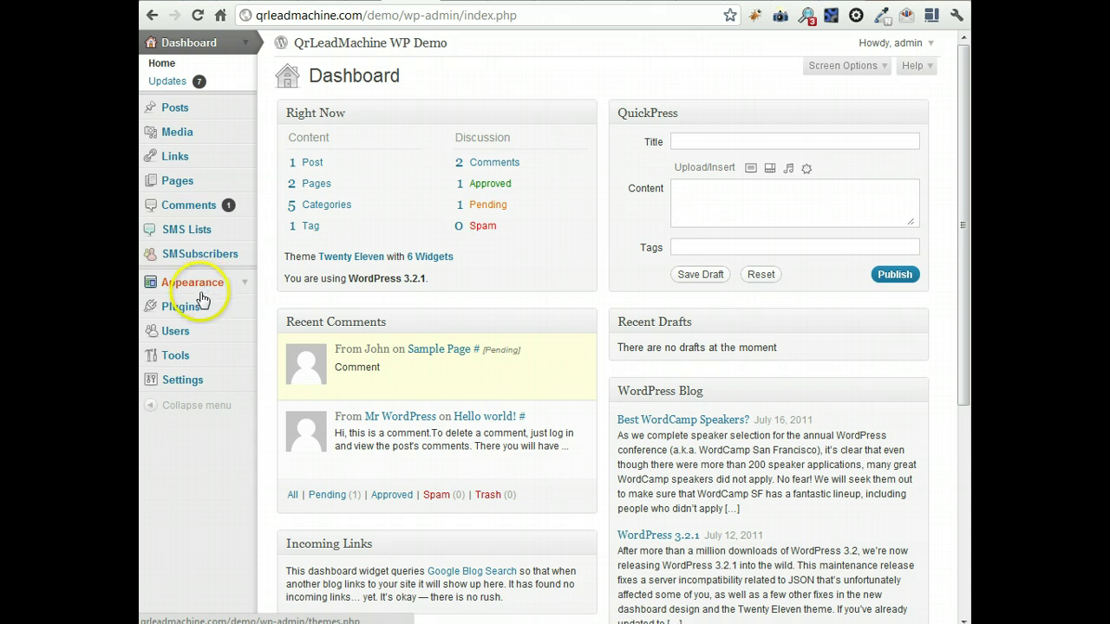
# Open the Pizza Shop list for editing from the SMS Lists overview.
pyautogui.click(245, 233)
pyautogui.click(201, 230)
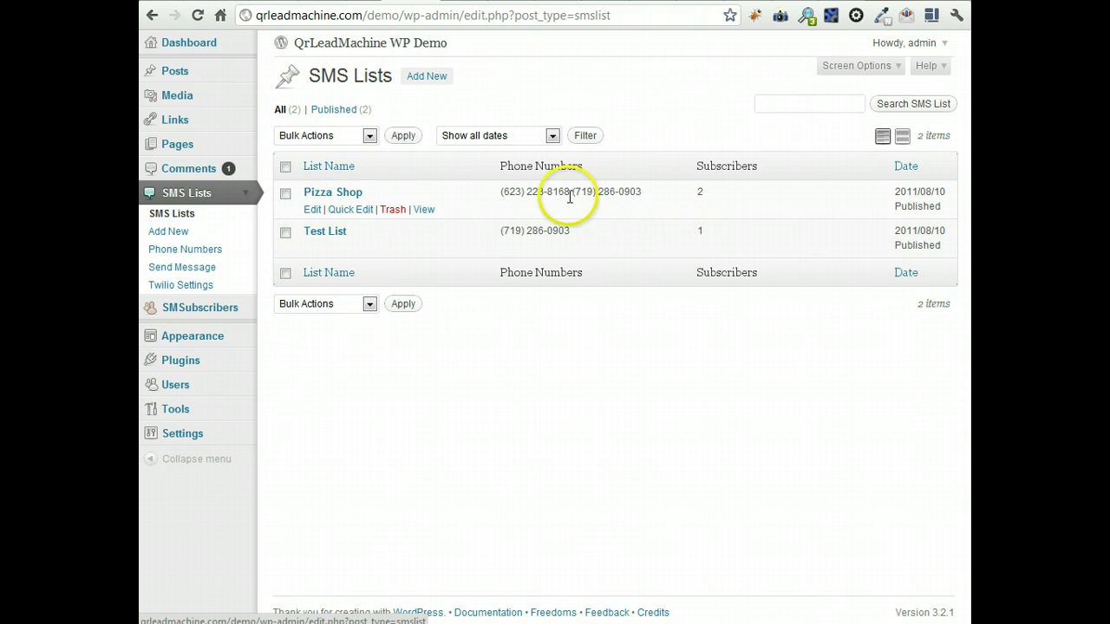
pyautogui.click(322, 196)
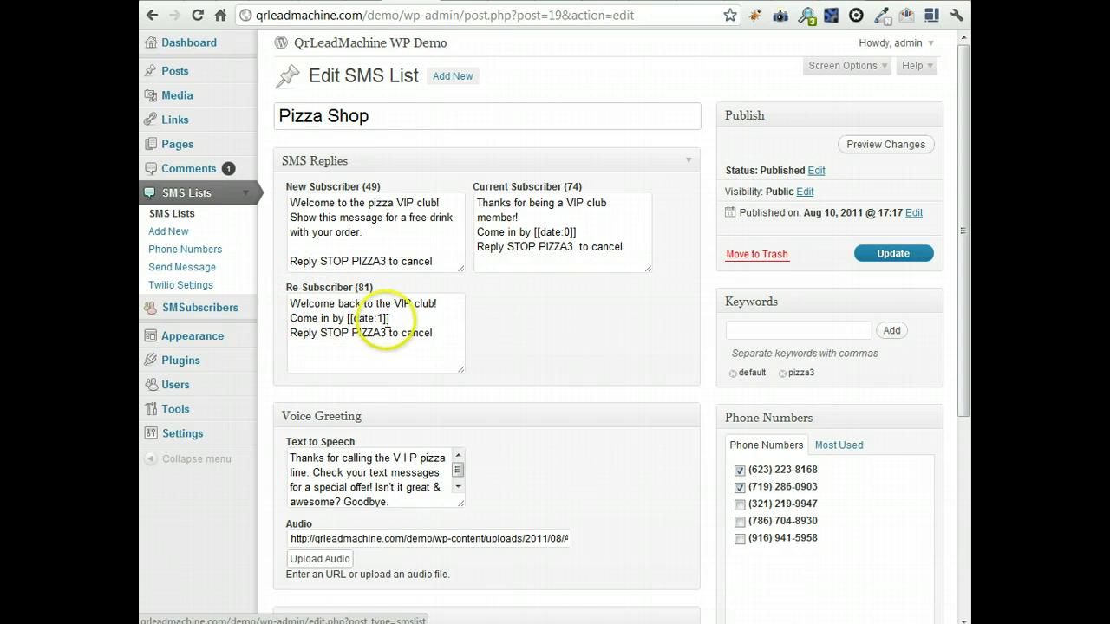
# Examine the Pizza Shop list's SMS replies with their date placeholders, its voice greeting, sent messages and subscribers.
pyautogui.moveTo(534, 232); pyautogui.dragTo(574, 232)
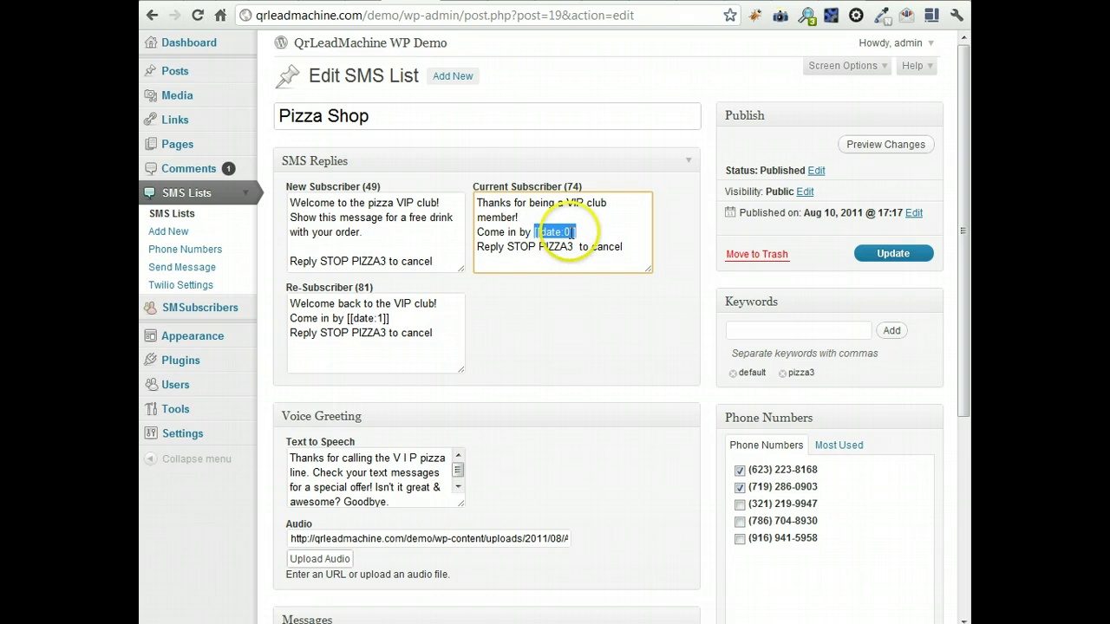
pyautogui.click(388, 318)
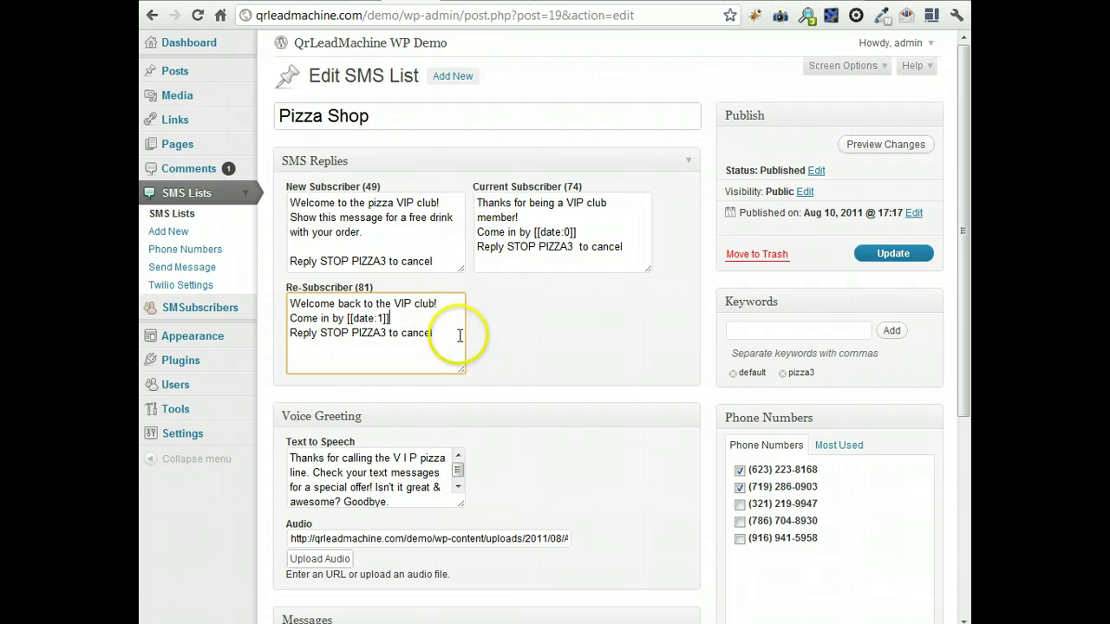
pyautogui.scroll(-4, 460, 336)
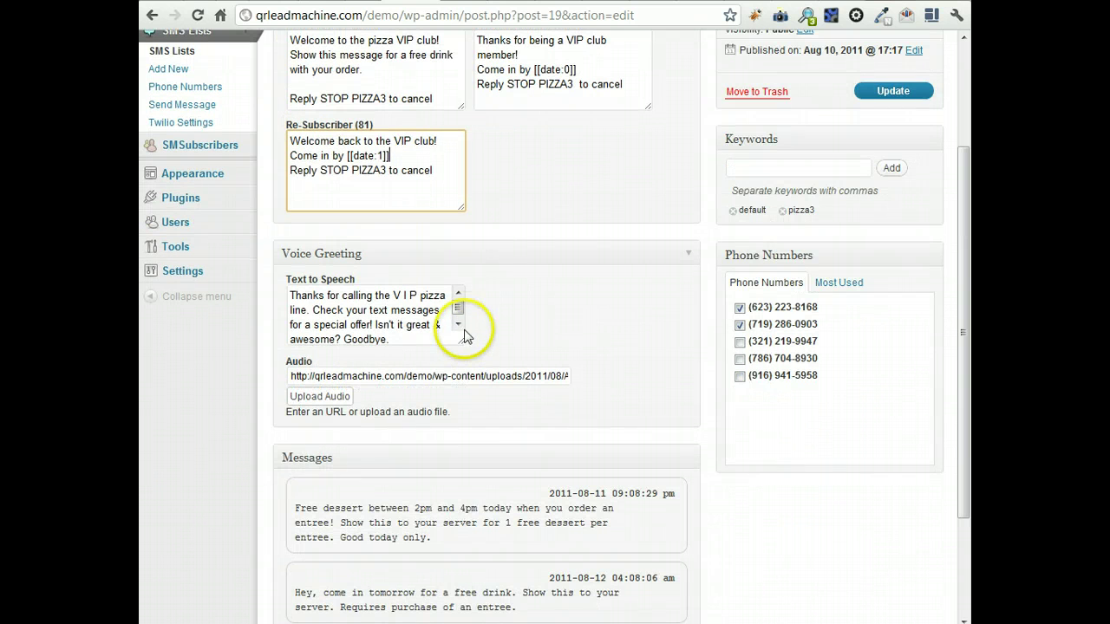
pyautogui.click(294, 300)
pyautogui.tripleClick(325, 309)
pyautogui.click(395, 340)
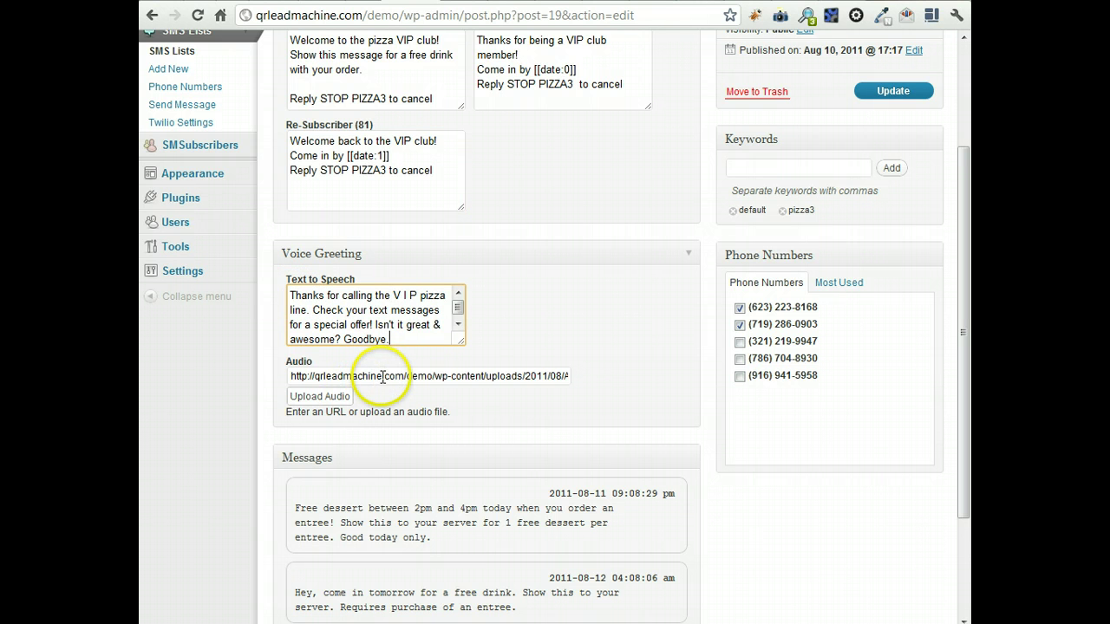
pyautogui.click(382, 377)
pyautogui.click(599, 357)
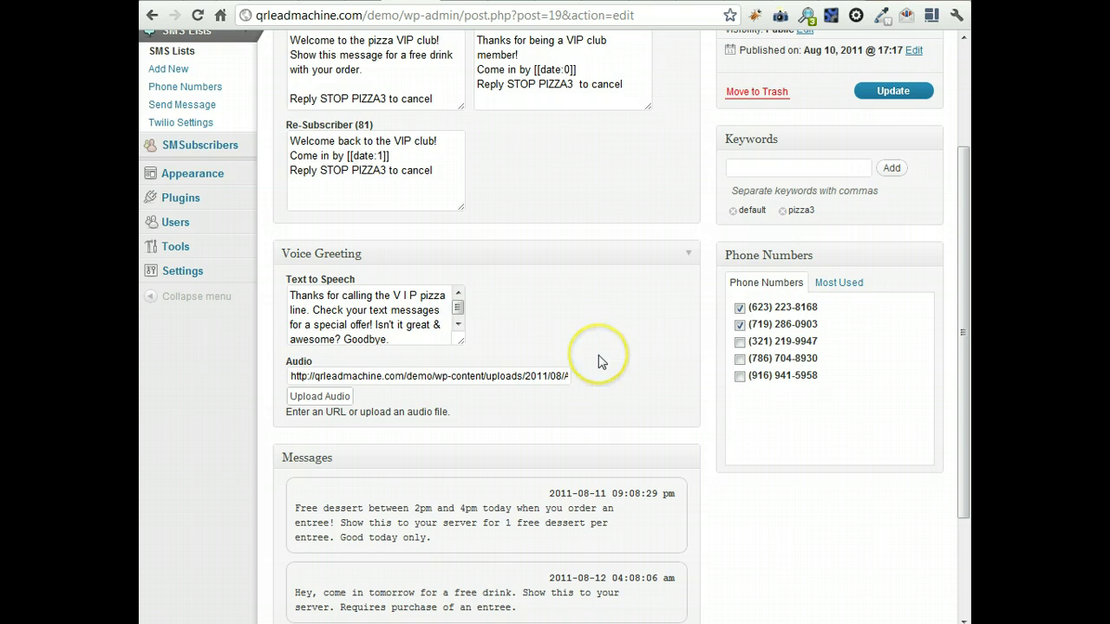
pyautogui.scroll(-3, 598, 356)
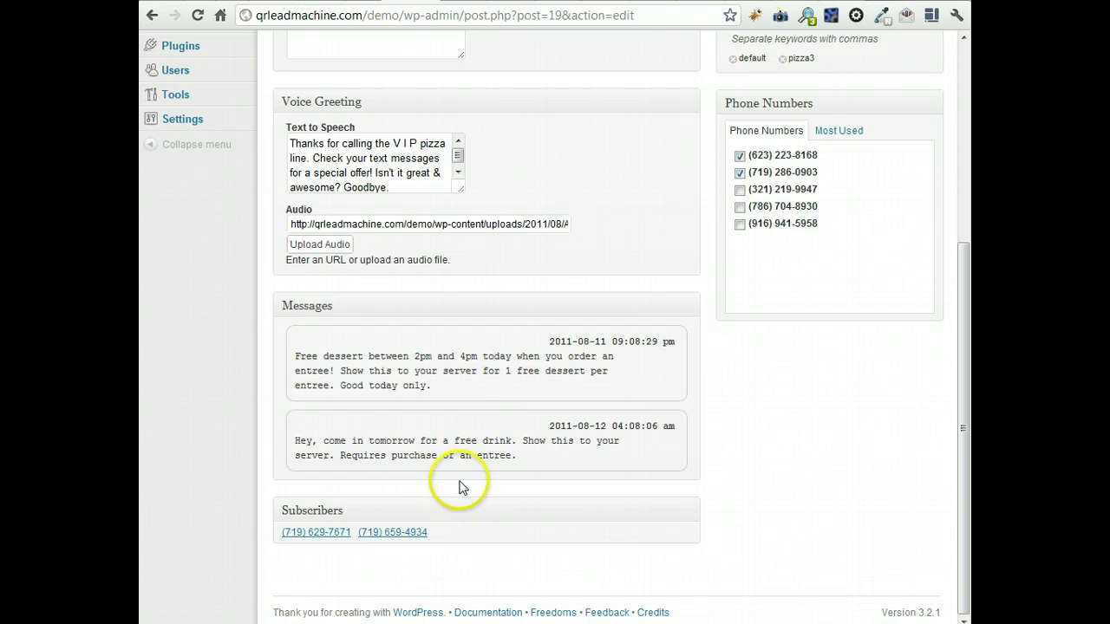
pyautogui.scroll(6, 445, 478)
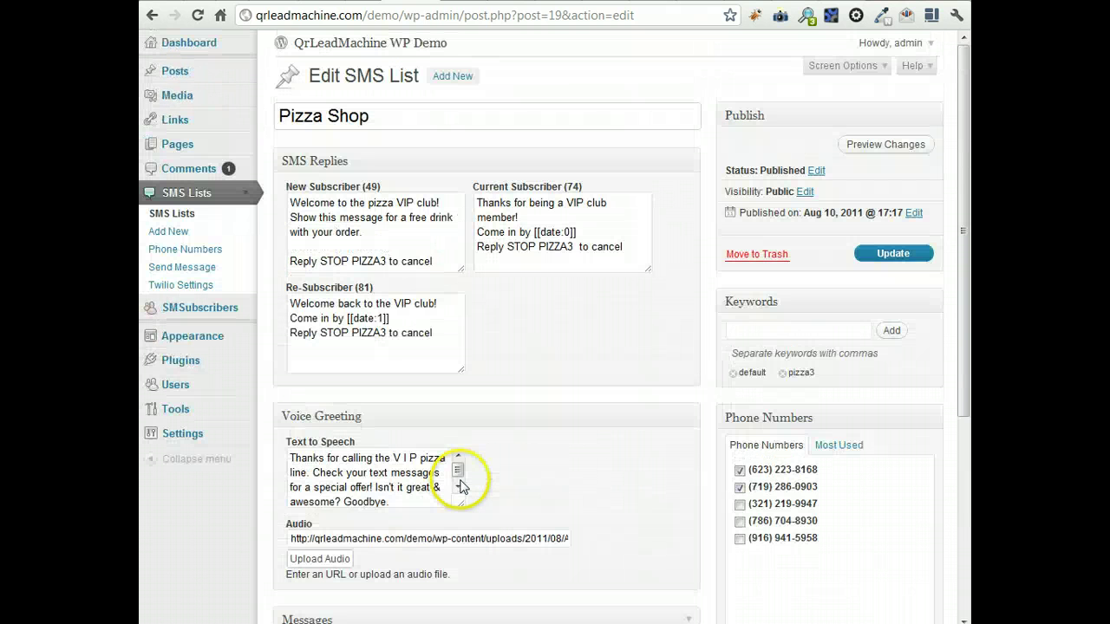
# Search for Twilio phone numbers available to buy in area code 719.
pyautogui.click(208, 251)
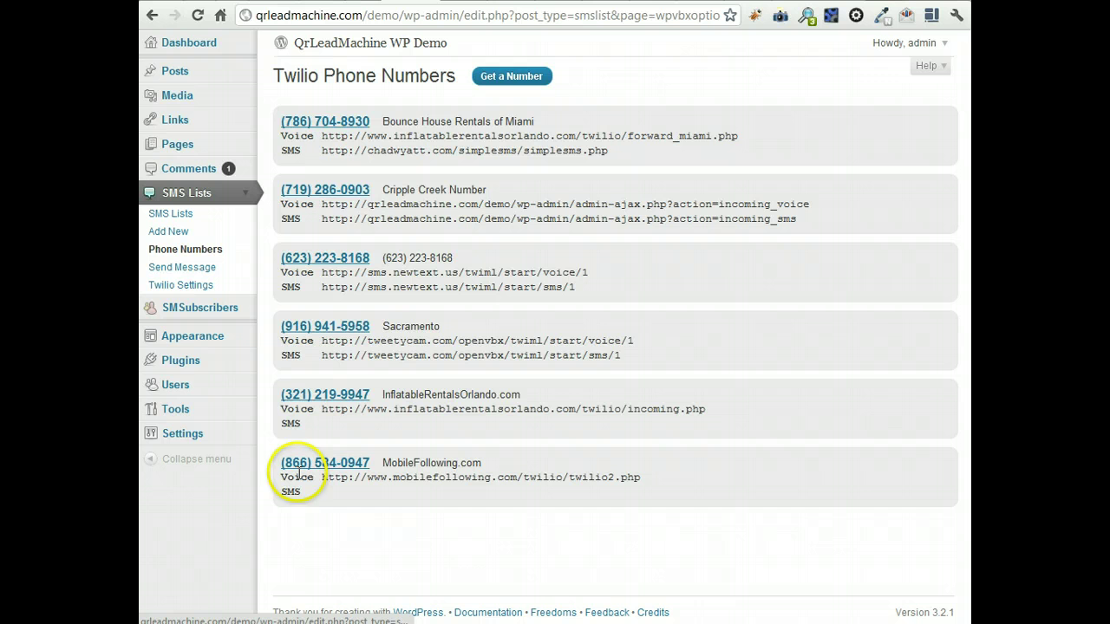
pyautogui.click(507, 80)
pyautogui.click(350, 118)
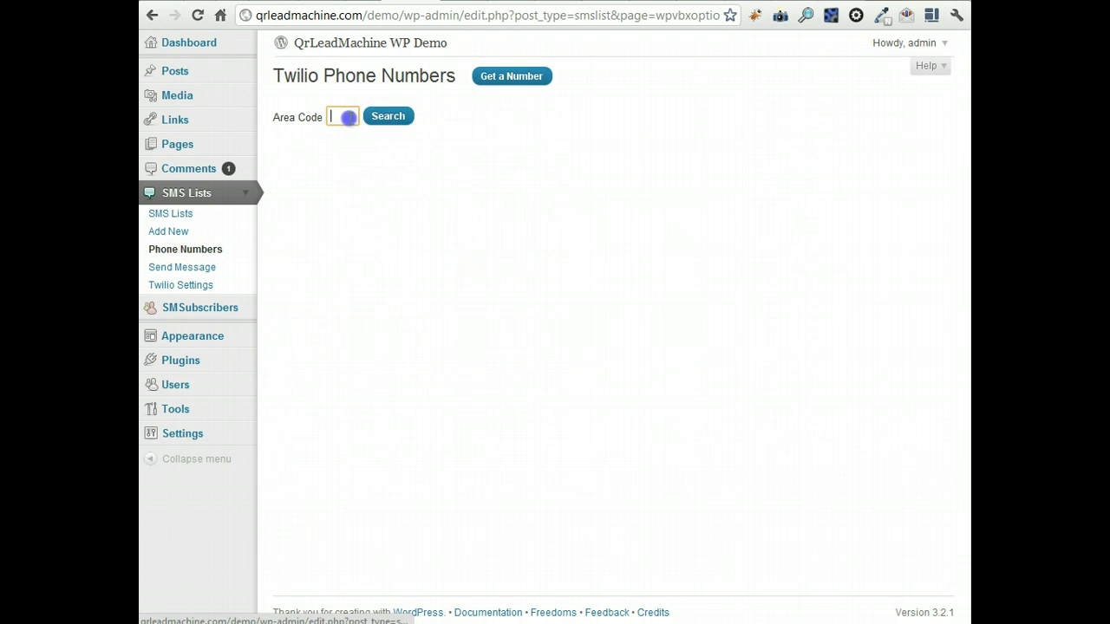
pyautogui.write('719')
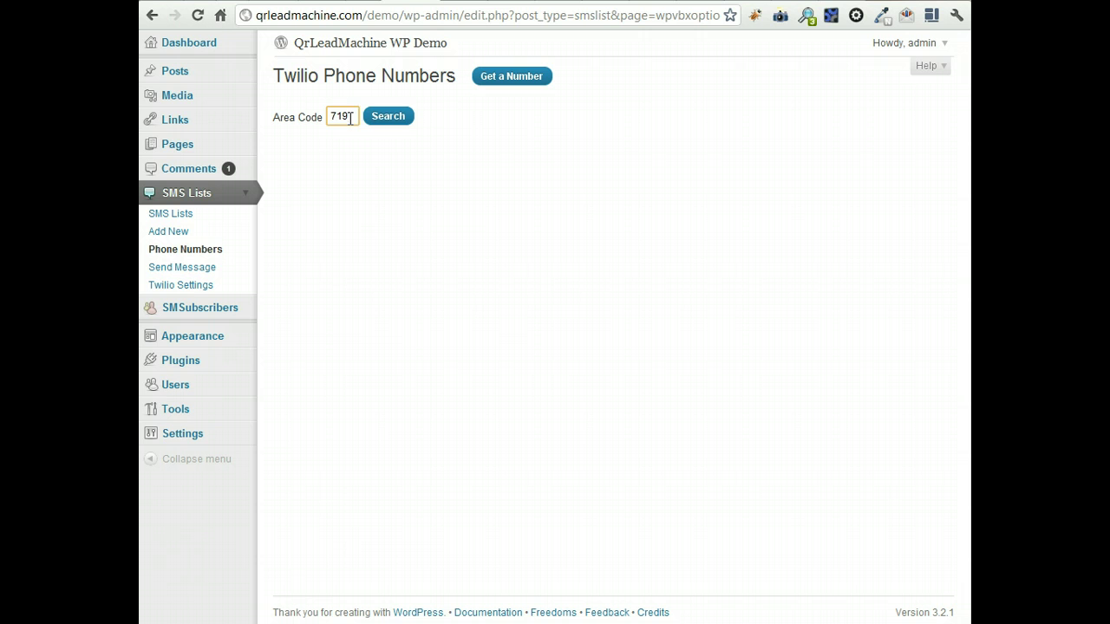
pyautogui.click(388, 117)
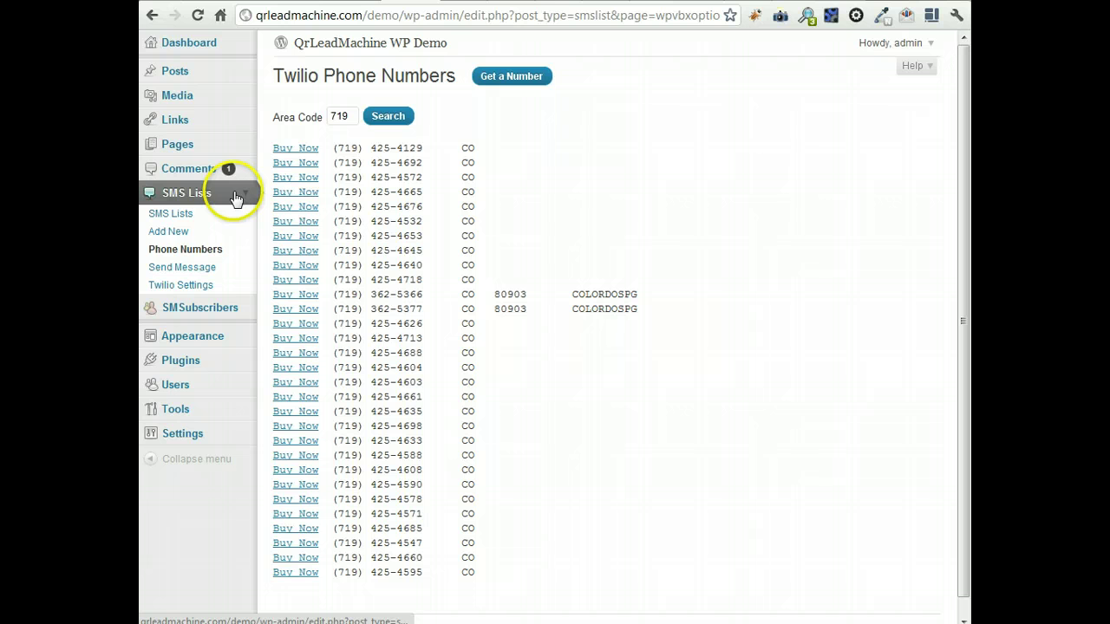
# Start a new SMS message to the Pizza Shop list, choosing the Twilio number with area code 719 as sender.
pyautogui.click(211, 271)
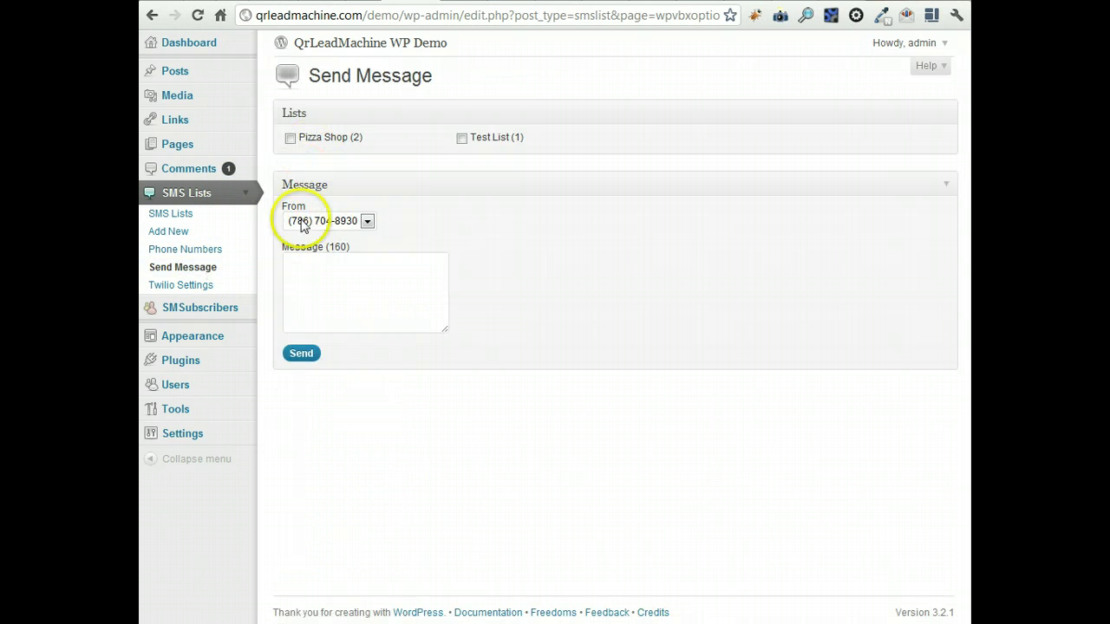
pyautogui.click(291, 137)
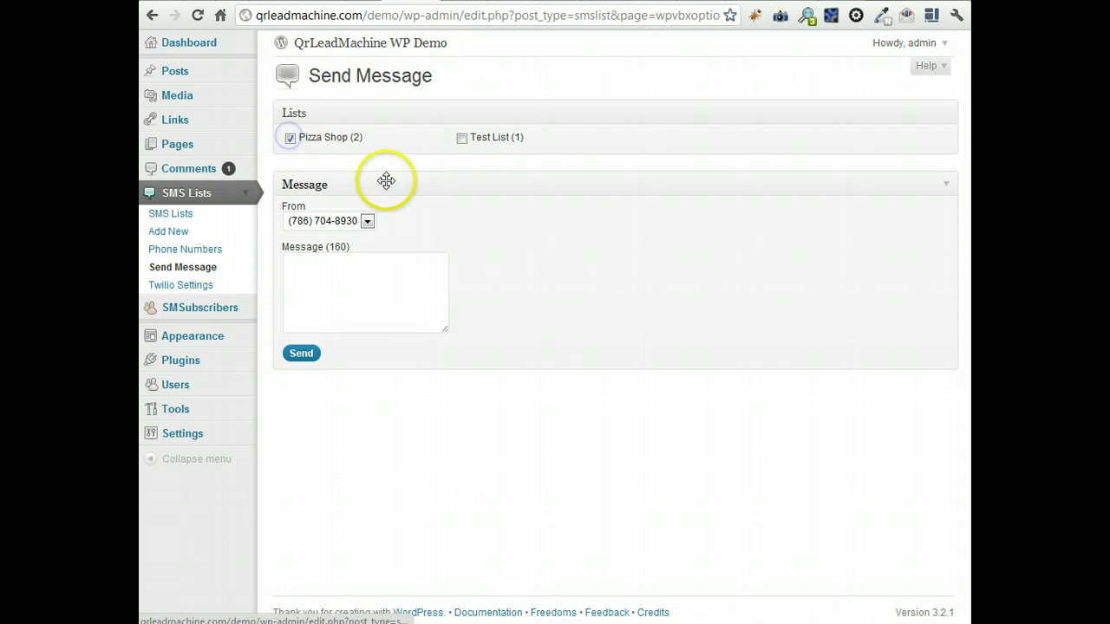
pyautogui.click(367, 222)
pyautogui.click(347, 249)
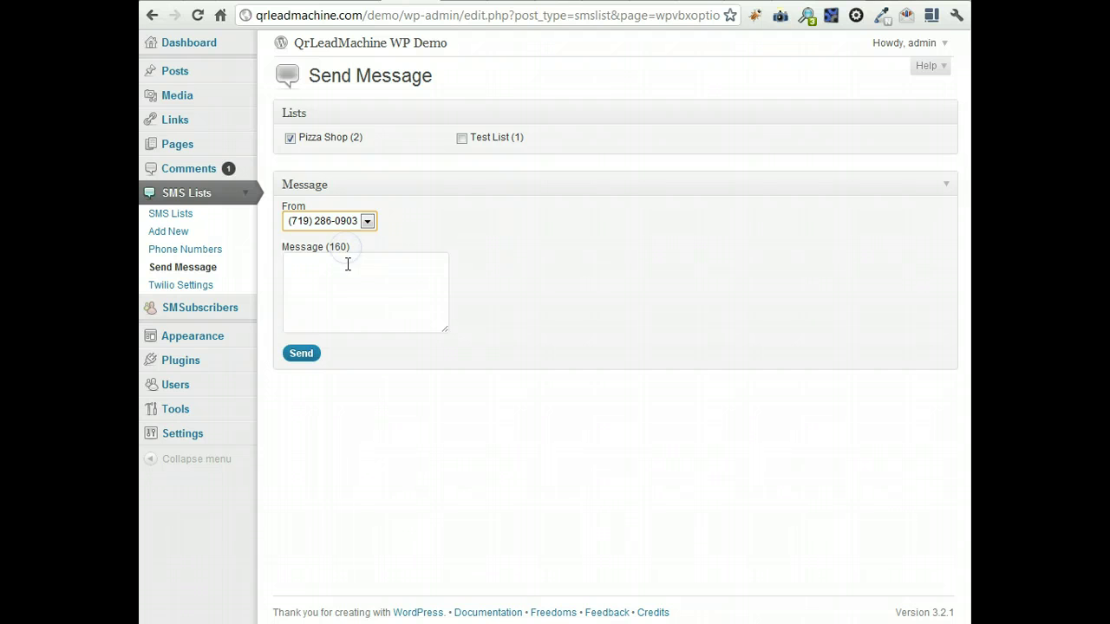
pyautogui.click(345, 266)
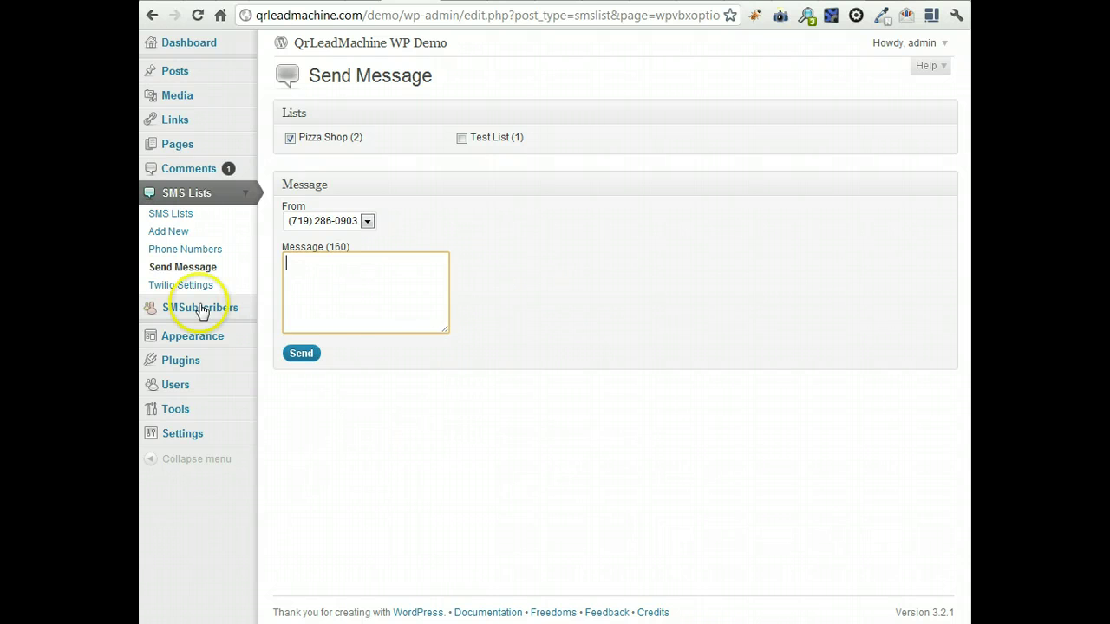
# Open the SMS subscriber who belongs to both Pizza Shop and Test List and examine the full activity history.
pyautogui.click(242, 307)
pyautogui.click(208, 331)
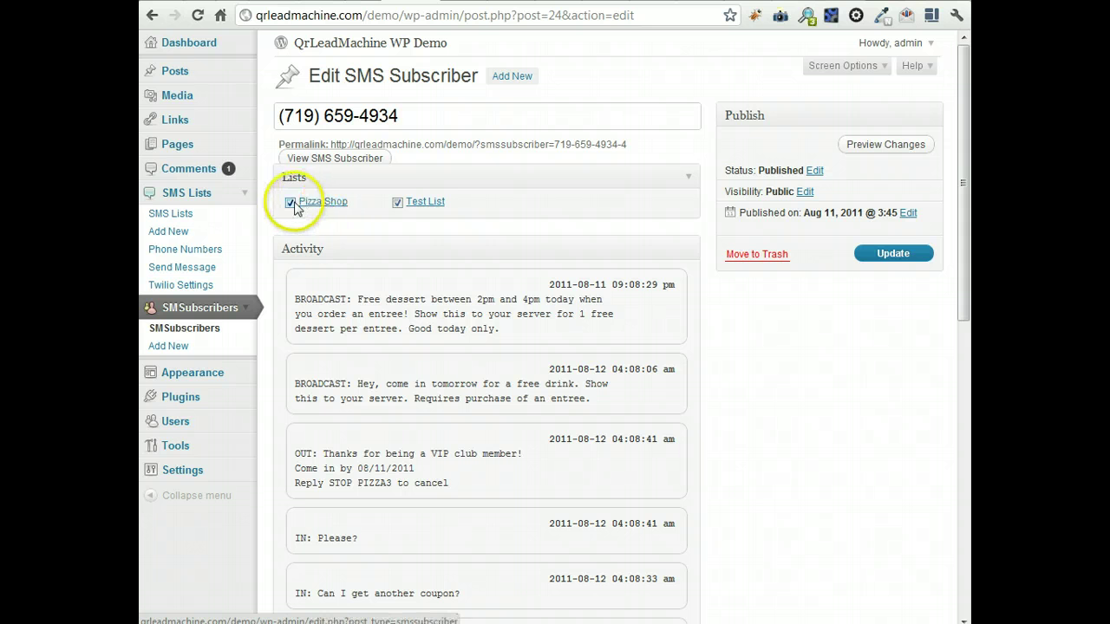
pyautogui.scroll(-2, 584, 255)
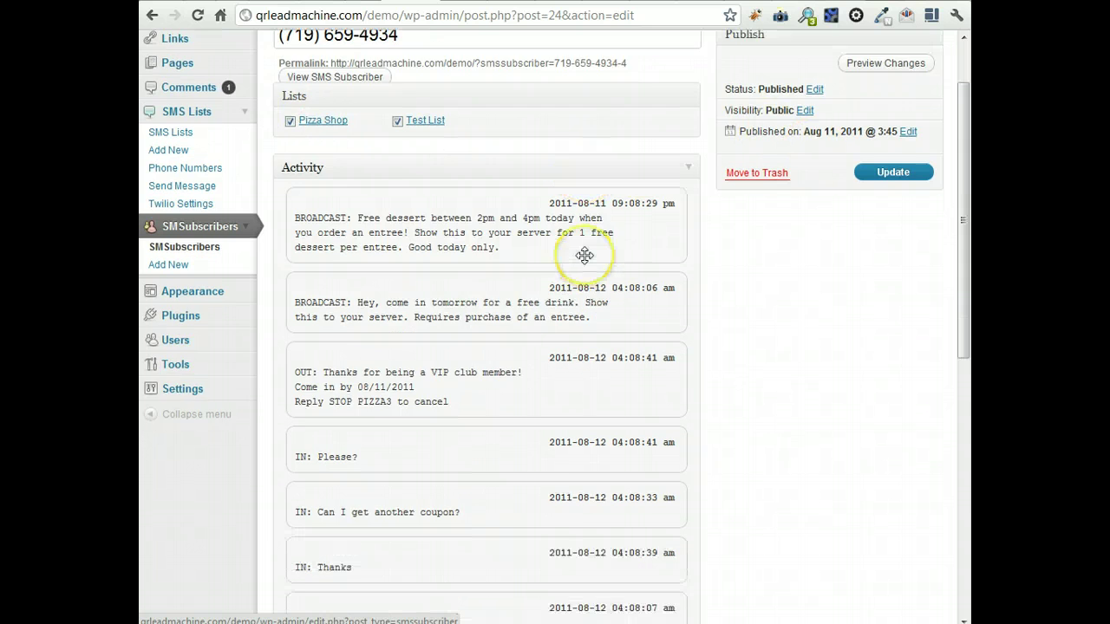
pyautogui.scroll(-2, 584, 255)
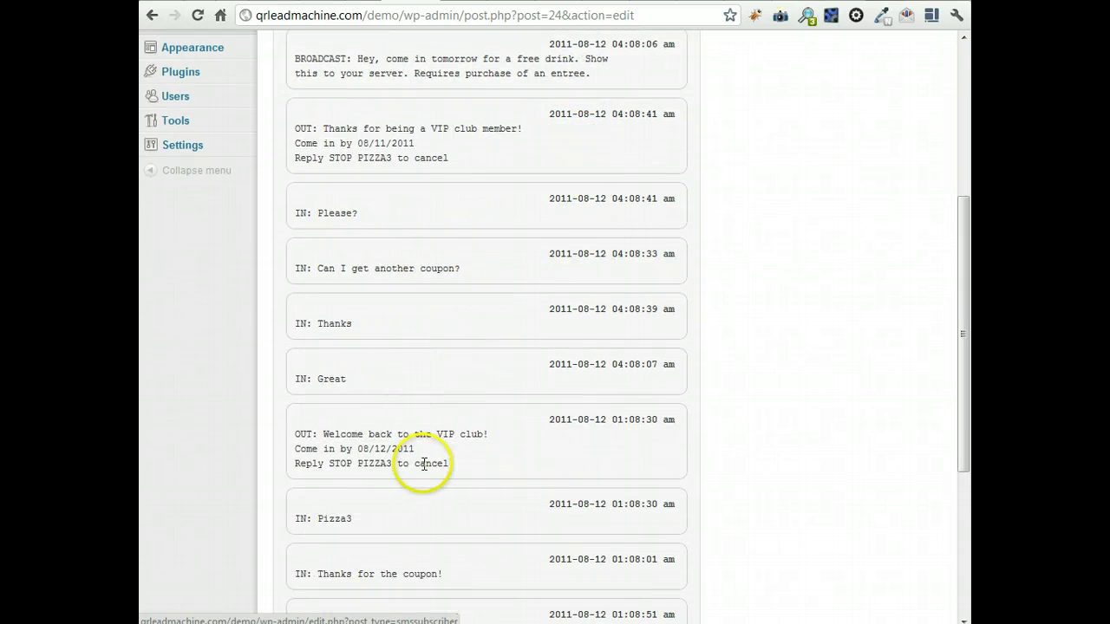
pyautogui.scroll(-4, 434, 462)
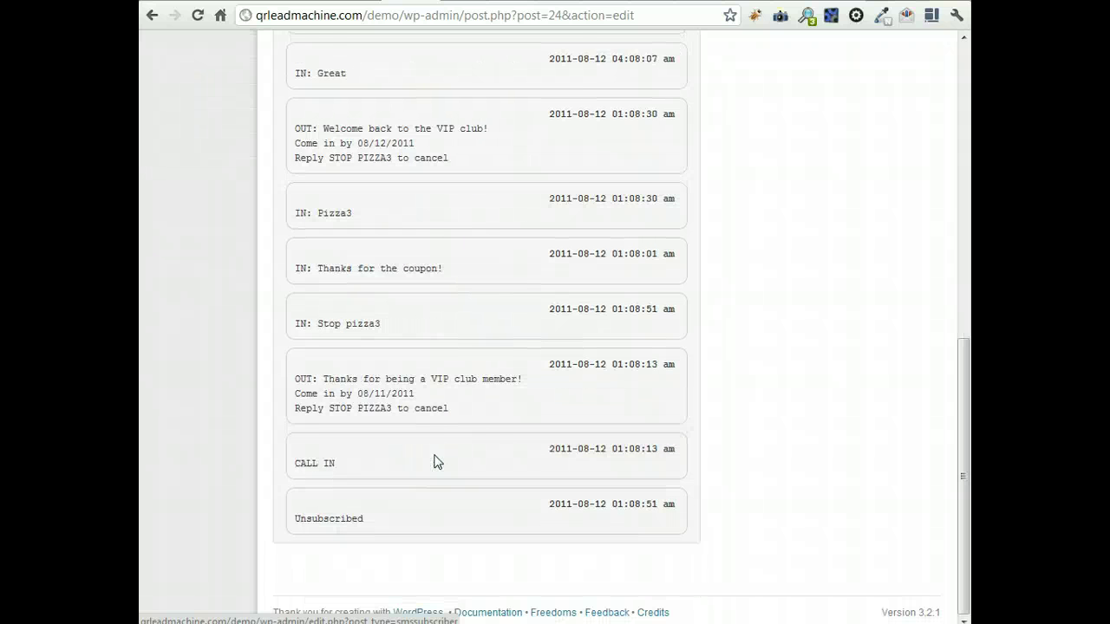
pyautogui.scroll(5, 437, 462)
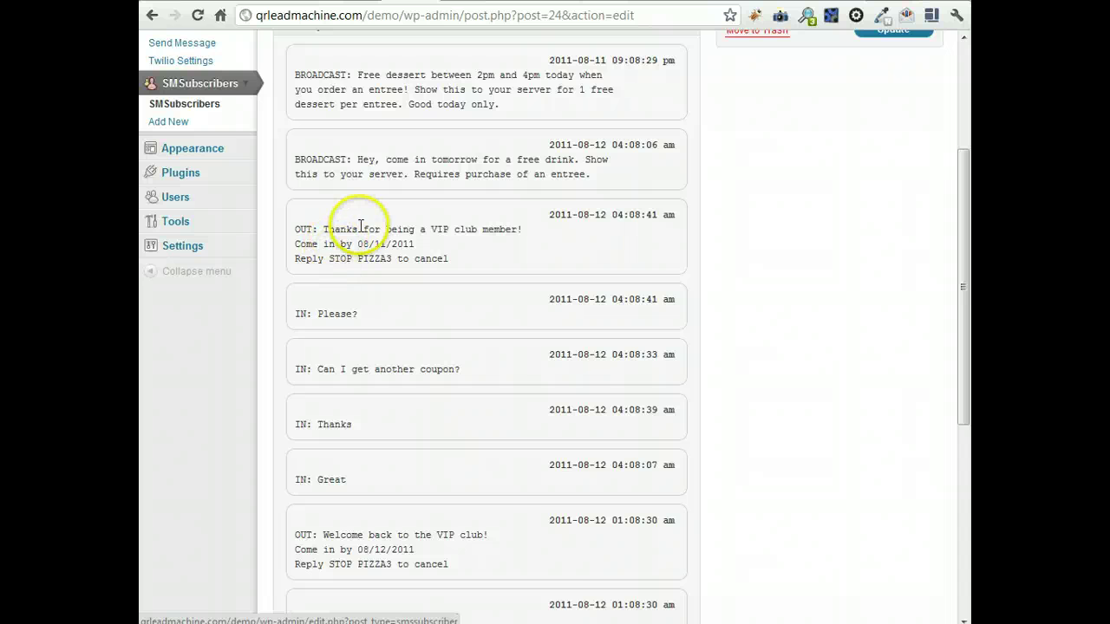
pyautogui.scroll(3, 355, 228)
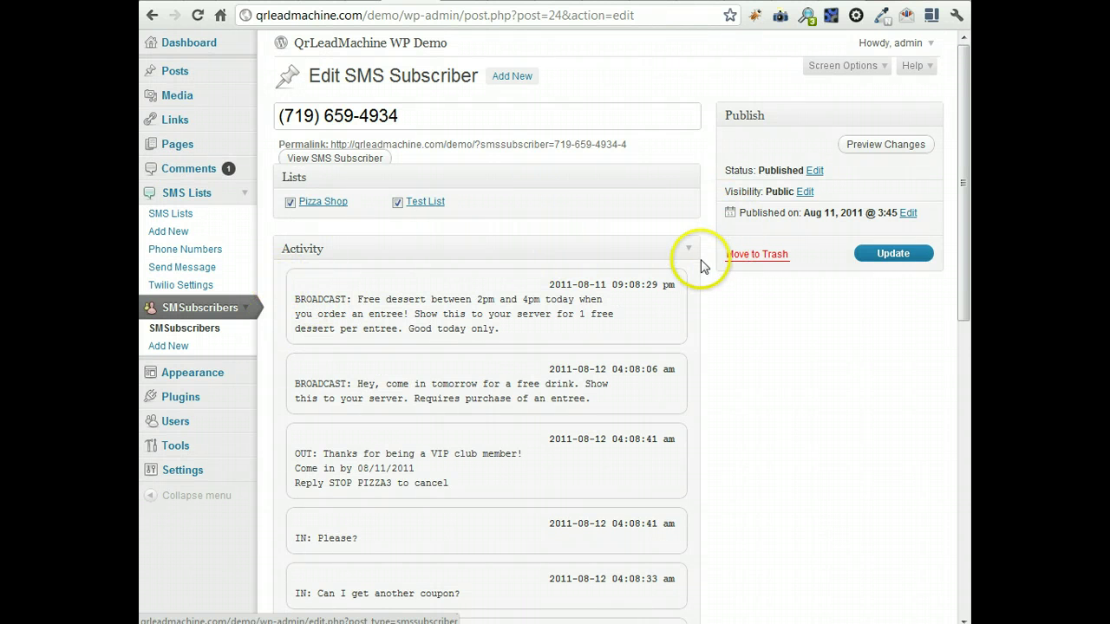
# Open a blank form for a new SMS subscriber and return to the SMS Lists overview.
pyautogui.click(511, 75)
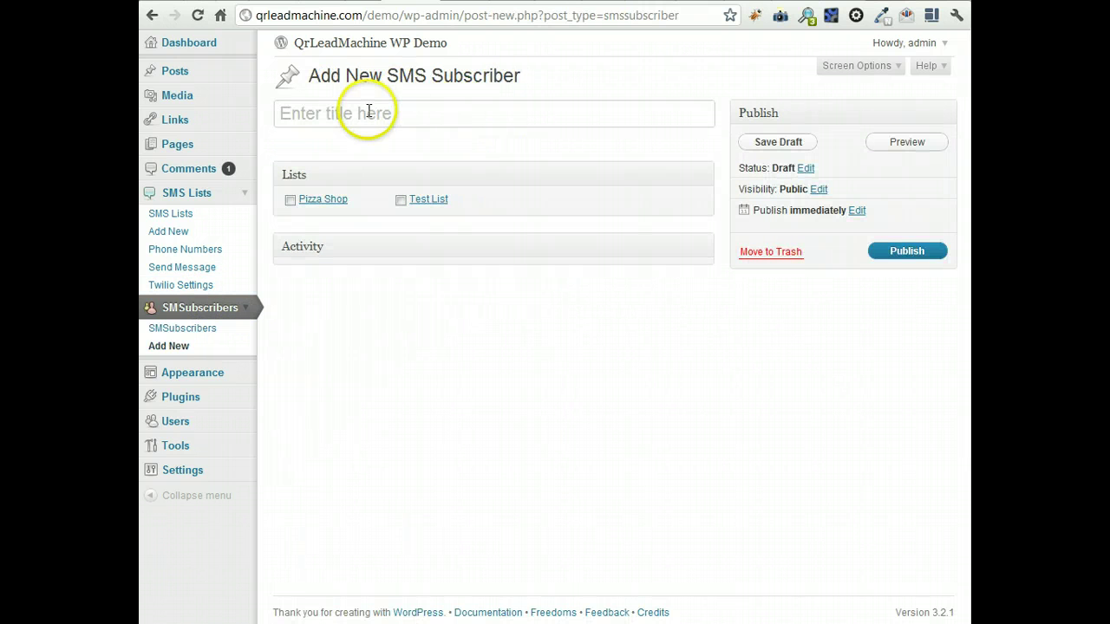
pyautogui.click(280, 112)
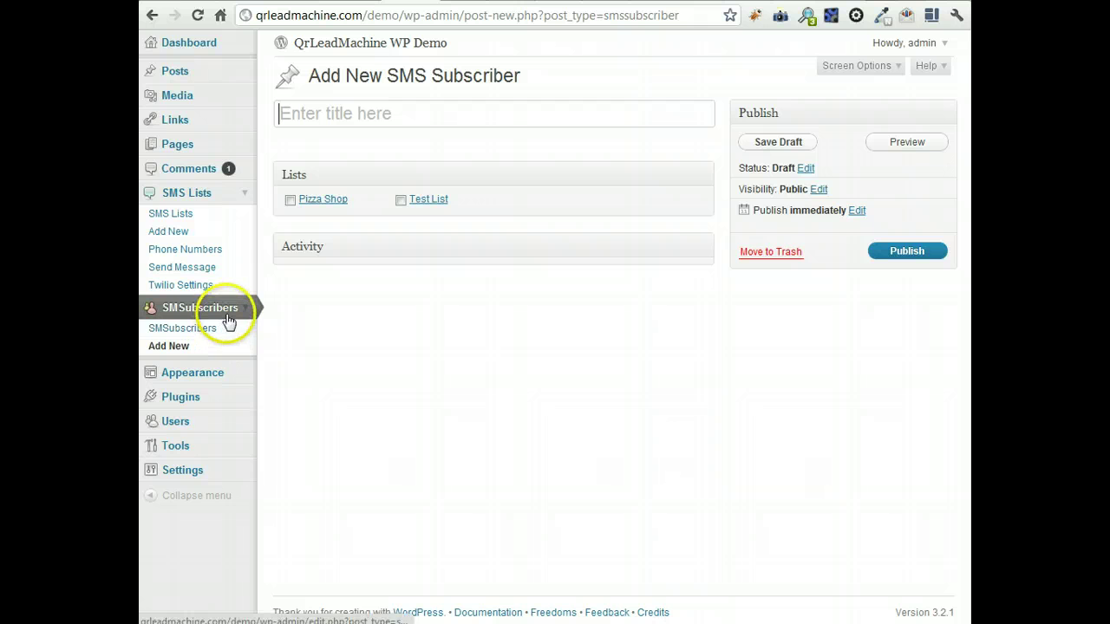
pyautogui.click(198, 193)
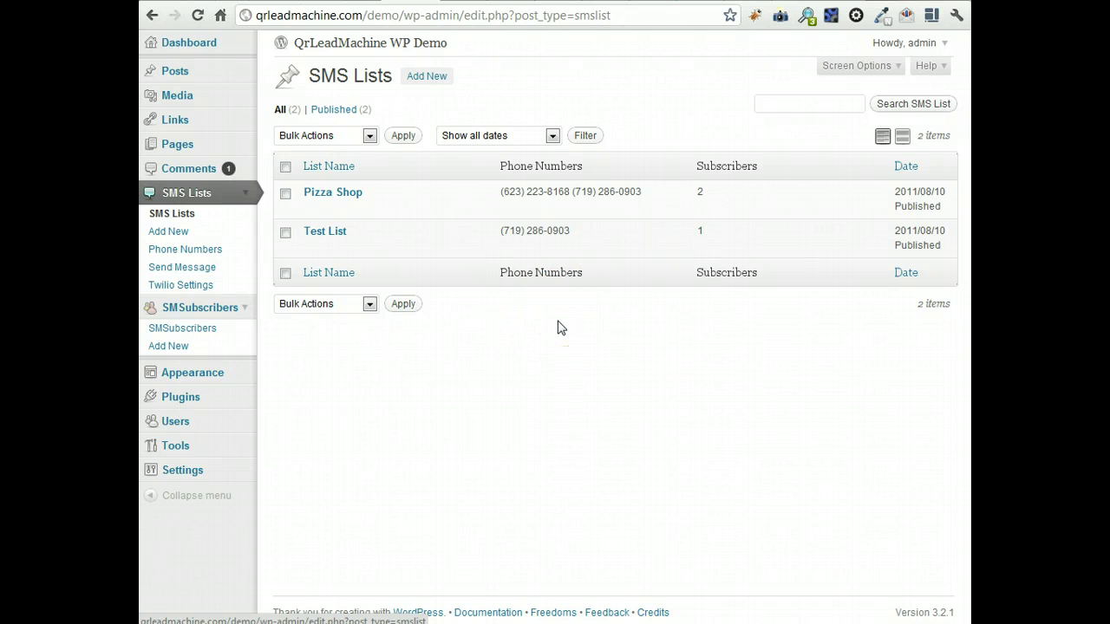
pyautogui.click(445, 282)
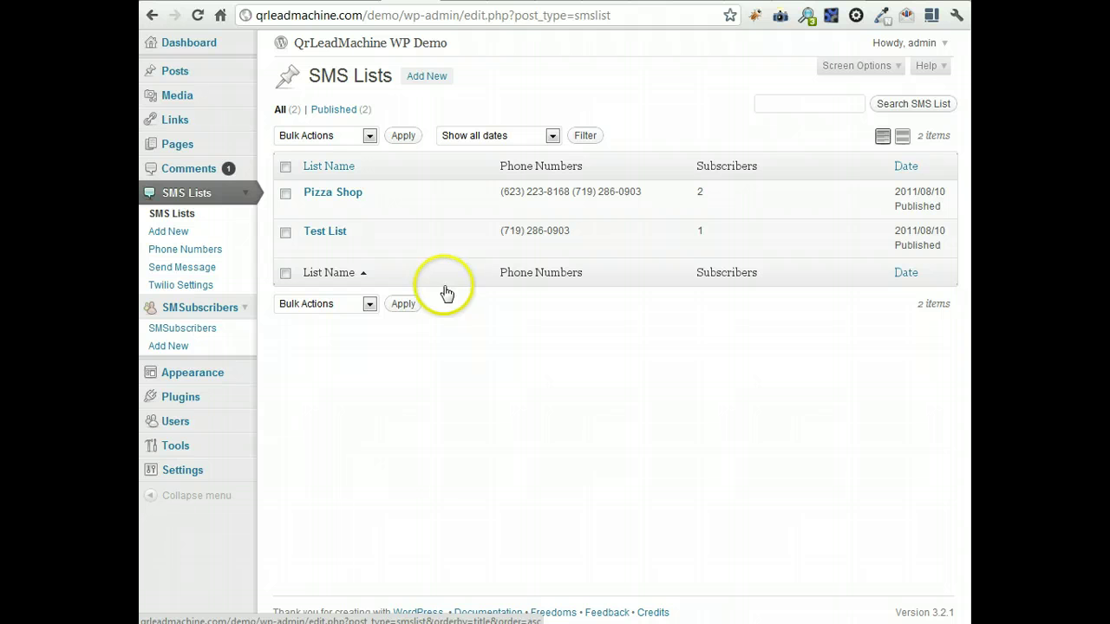